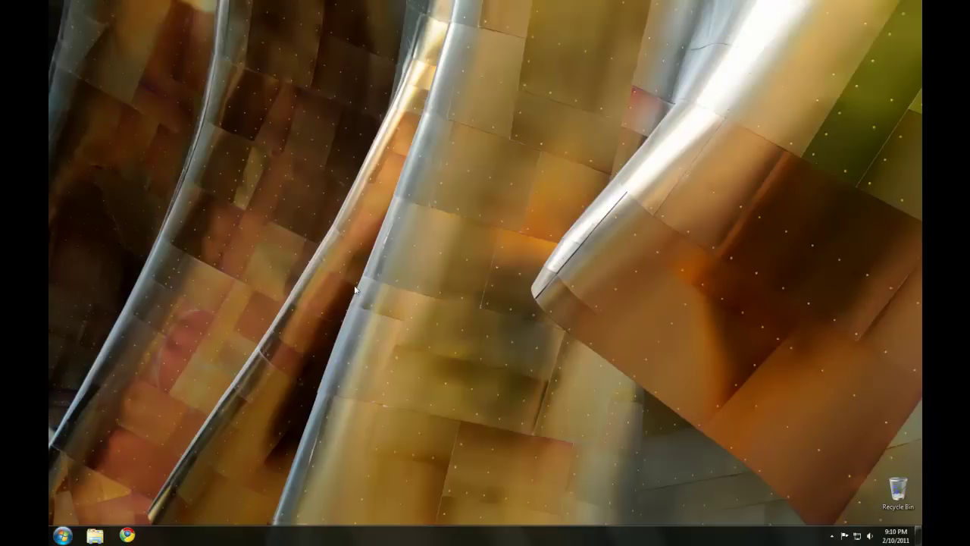
Download the free µTorrent installer for Windows from utorrent.com in Chrome and keep the downloaded file
left_click(127, 535)
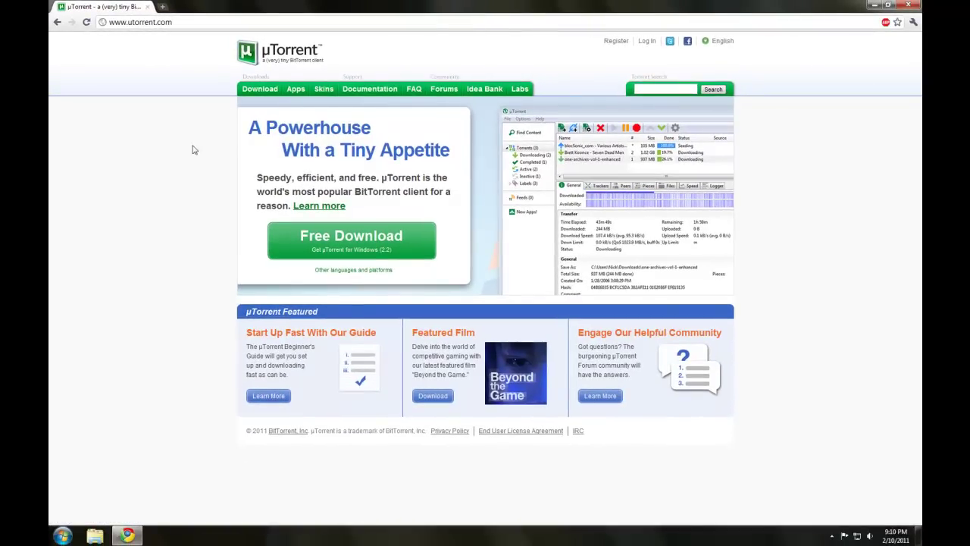
left_click(318, 242)
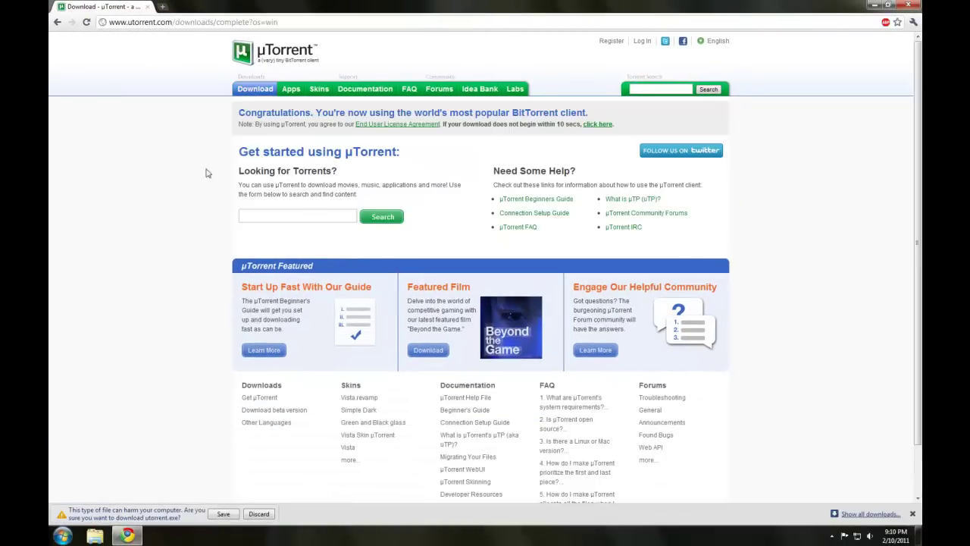
left_click(220, 515)
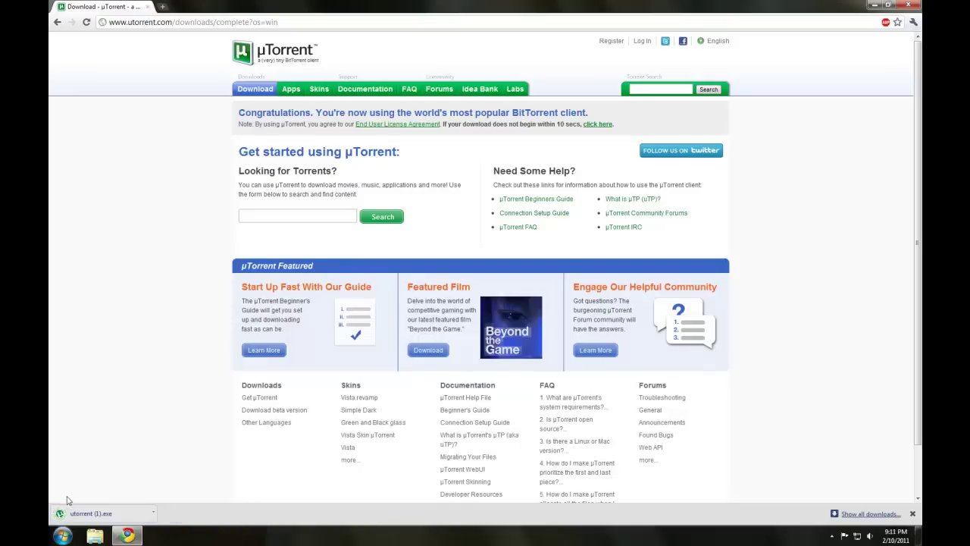
Run the utorrent application from the Downloads folder, allowing it past the security warning
left_click(63, 536)
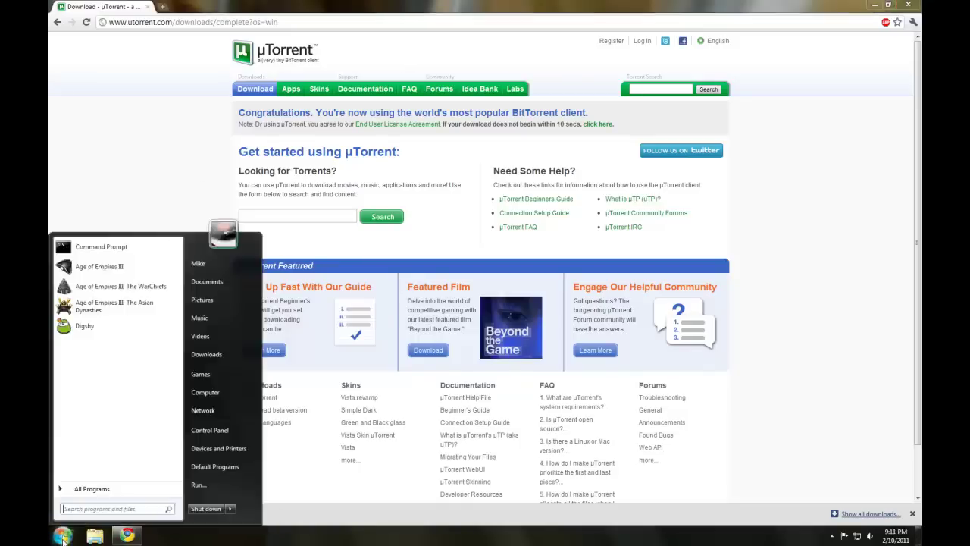
left_click(201, 364)
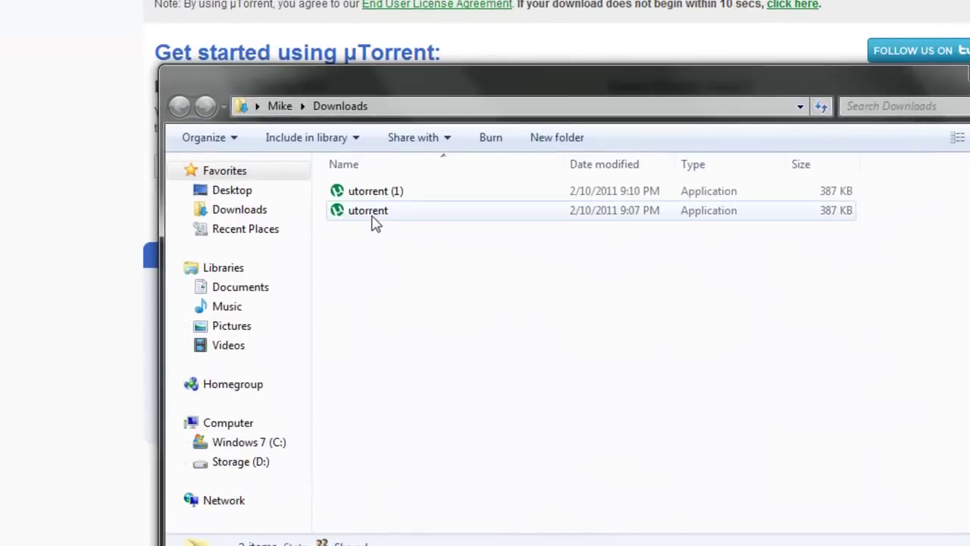
double_click(373, 214)
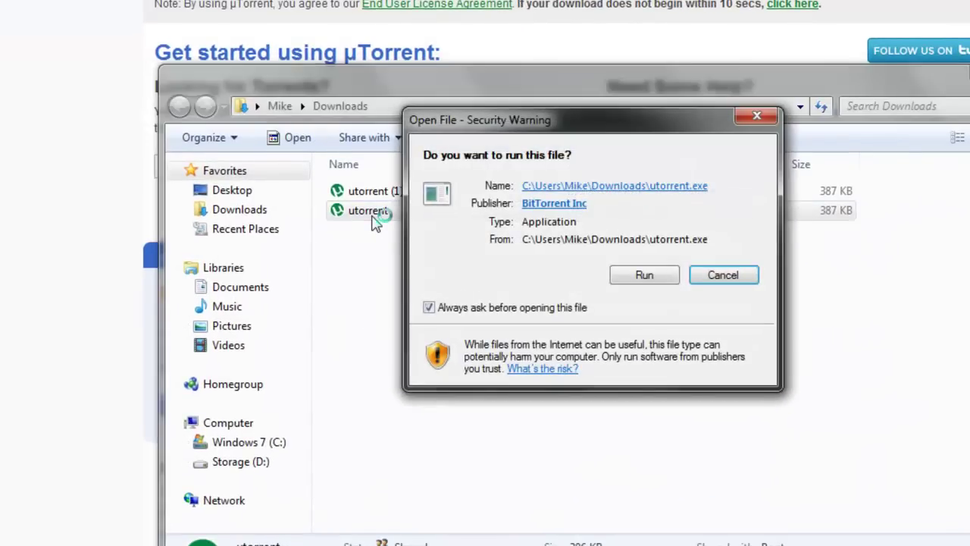
left_click(646, 279)
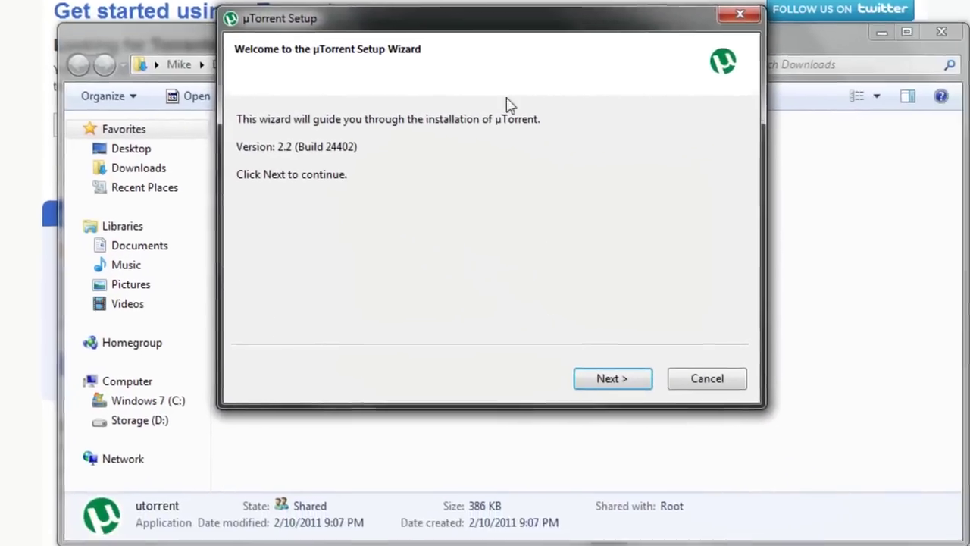
Advance the µTorrent setup wizard past its introductory pages to the choice of install location
left_click_drag(599, 59, 635, 170)
left_click_drag(474, 104, 475, 107)
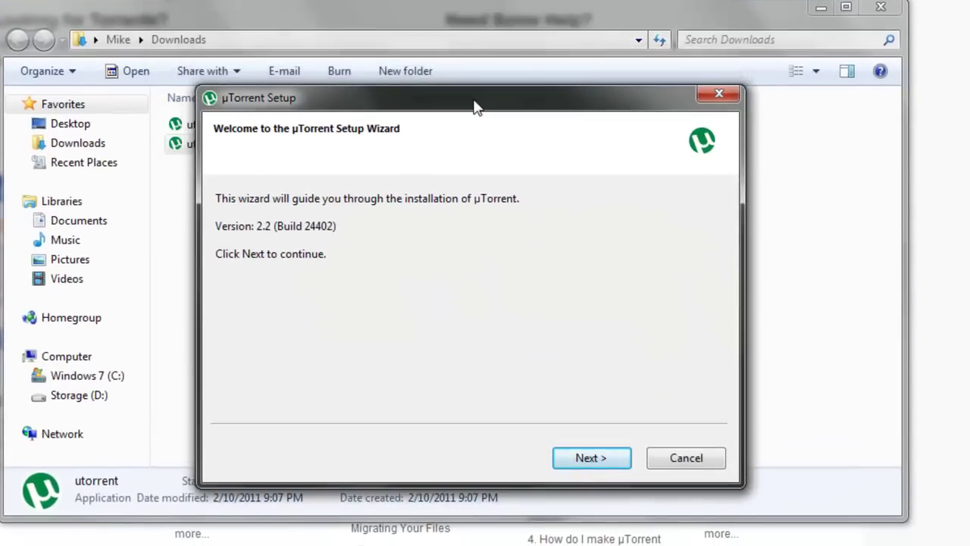
left_click(598, 459)
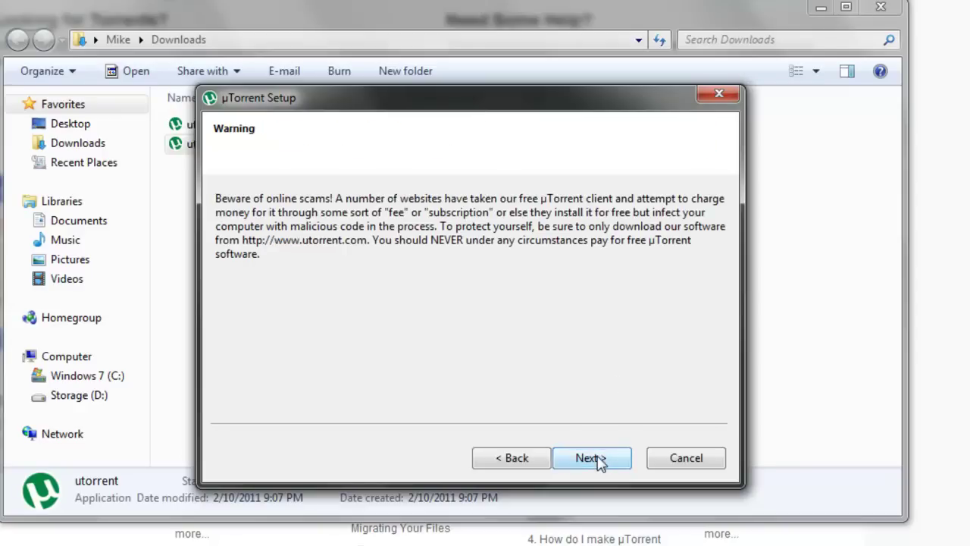
left_click(598, 459)
left_click(593, 459)
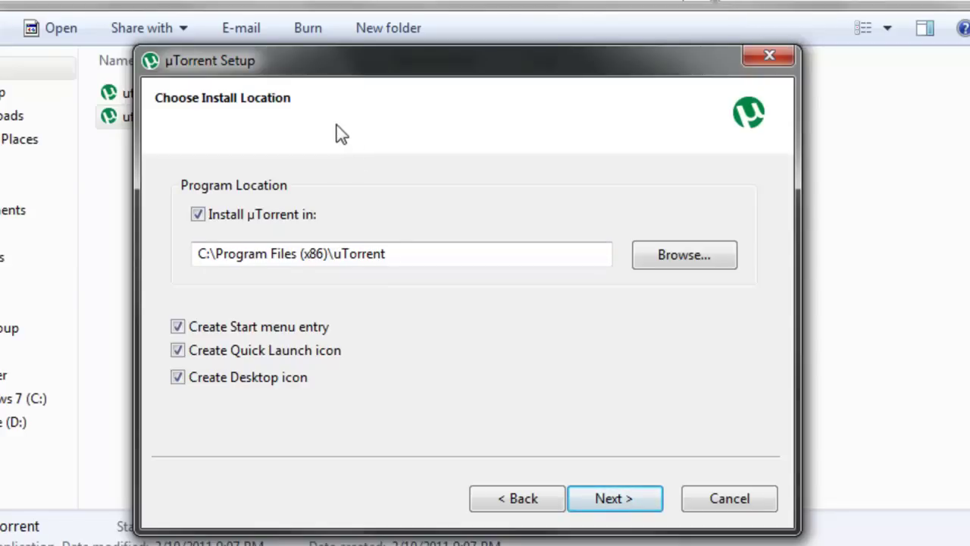
Turn off the Start menu entry, Quick Launch icon and Desktop icon options, keeping the default install location
left_click(178, 328)
left_click(177, 350)
left_click(177, 377)
left_click(628, 504)
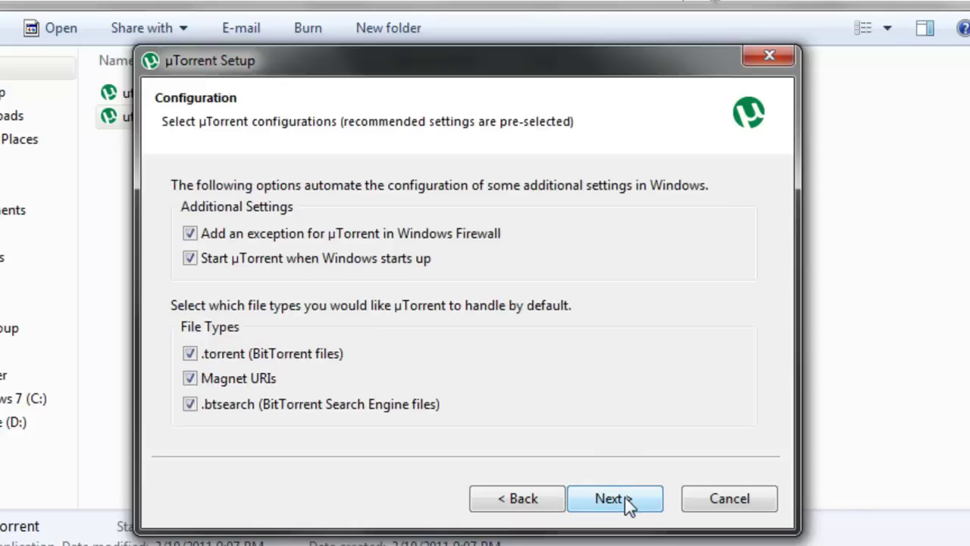
Turn off starting µTorrent with Windows, keep the other configuration options, and decline the free Beyond the Game film
mouse_move(434, 76)
left_mouse_down()
mouse_move(464, 62)
mouse_move(434, 65)
left_mouse_up()
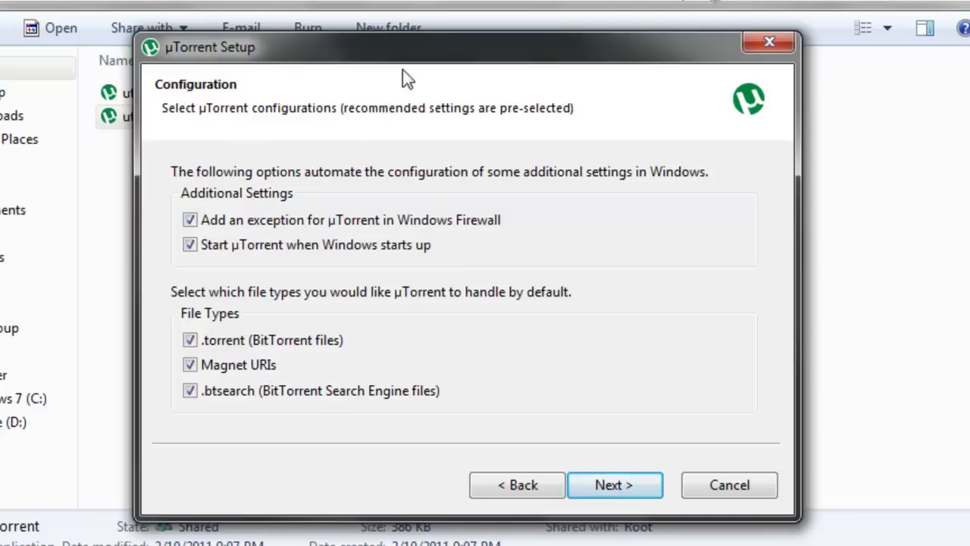
mouse_move(428, 62)
left_mouse_down()
mouse_move(451, 30)
mouse_move(444, 51)
left_mouse_up()
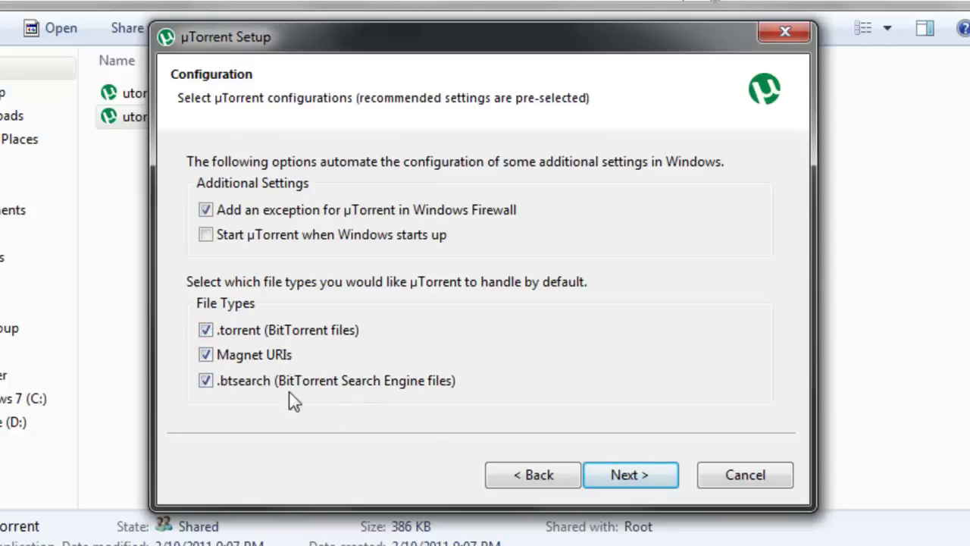
left_click(622, 476)
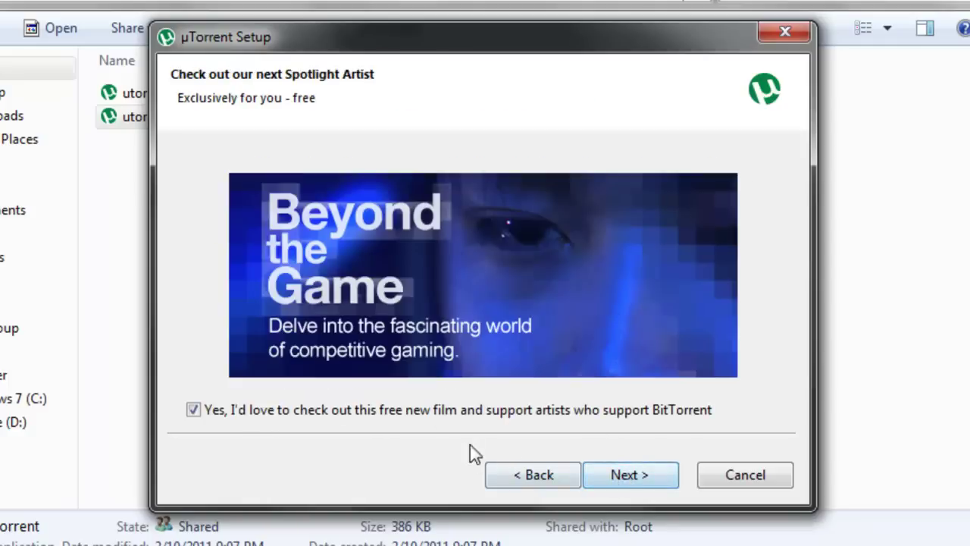
left_click(201, 413)
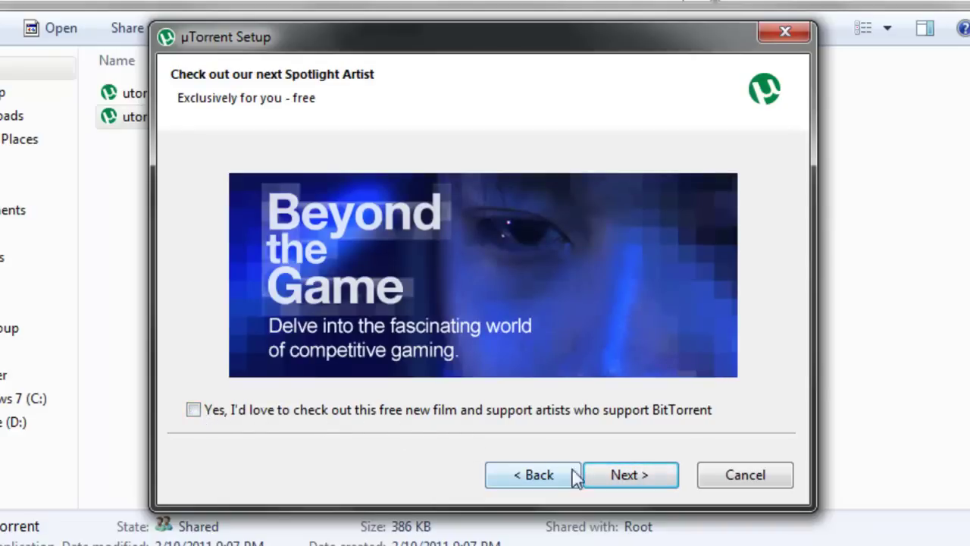
left_click(638, 482)
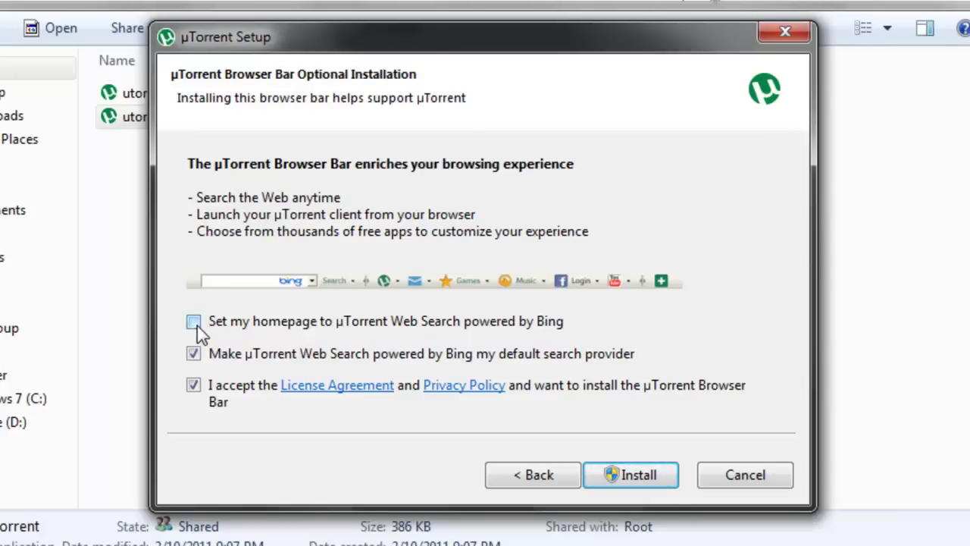
Decline the µTorrent Web Search homepage, default search provider and Browser Bar options, and install µTorrent
left_click(195, 351)
left_click(195, 386)
left_click(628, 479)
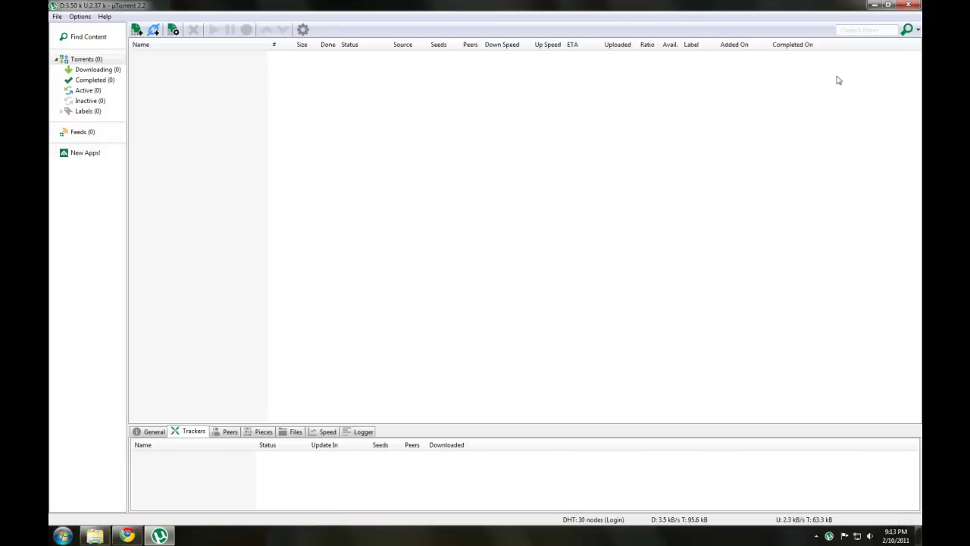
Minimize µTorrent, close the Downloads folder, and load ubuntu.com in the browser
left_click(874, 6)
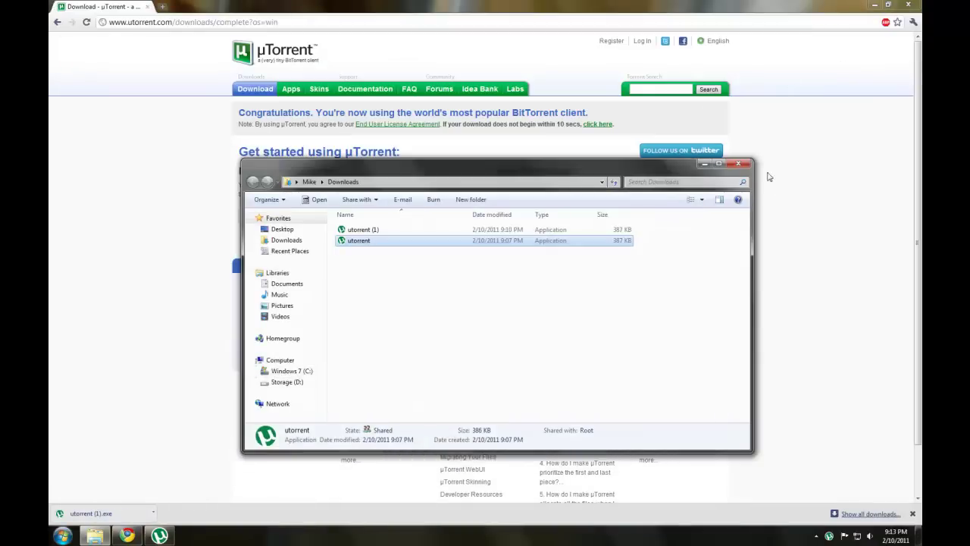
left_click(738, 164)
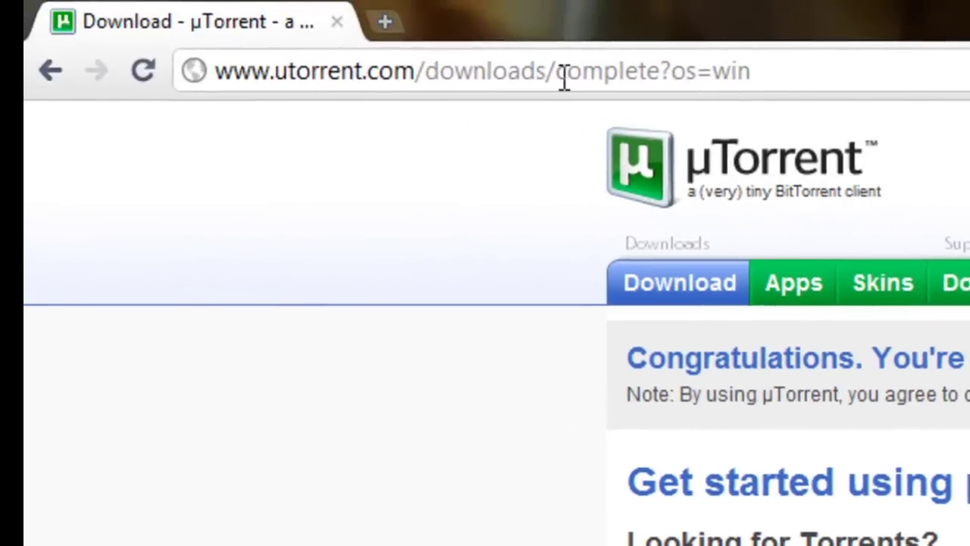
left_click(376, 43)
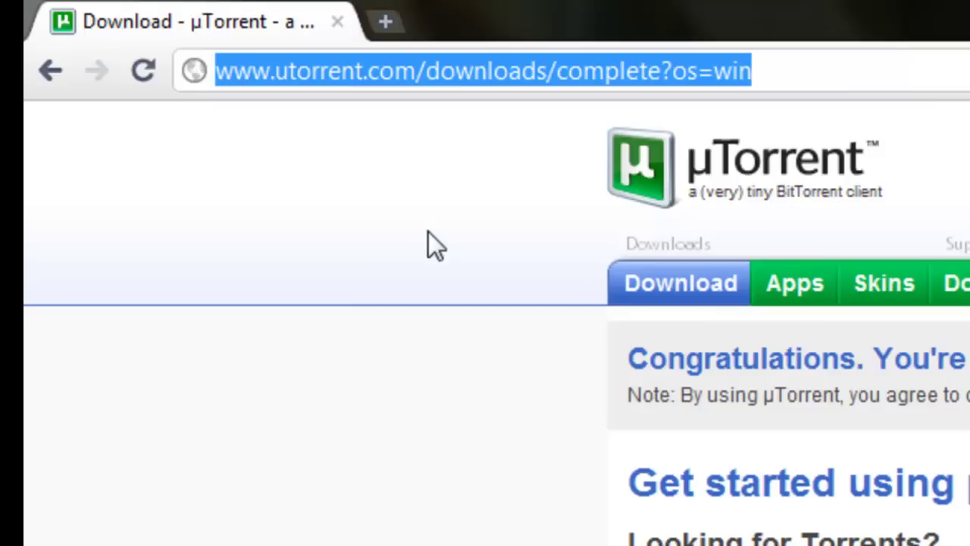
type("ubuntu.c")
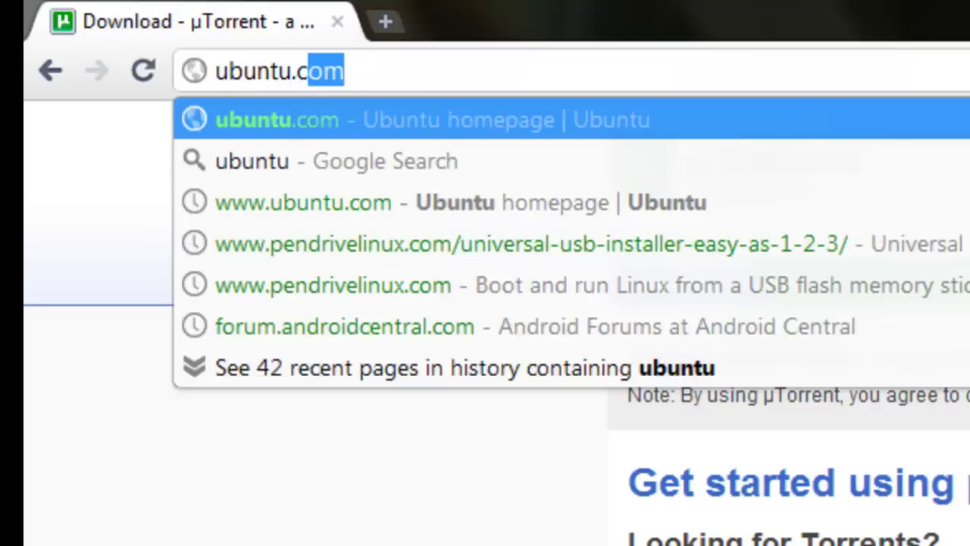
key("Return")
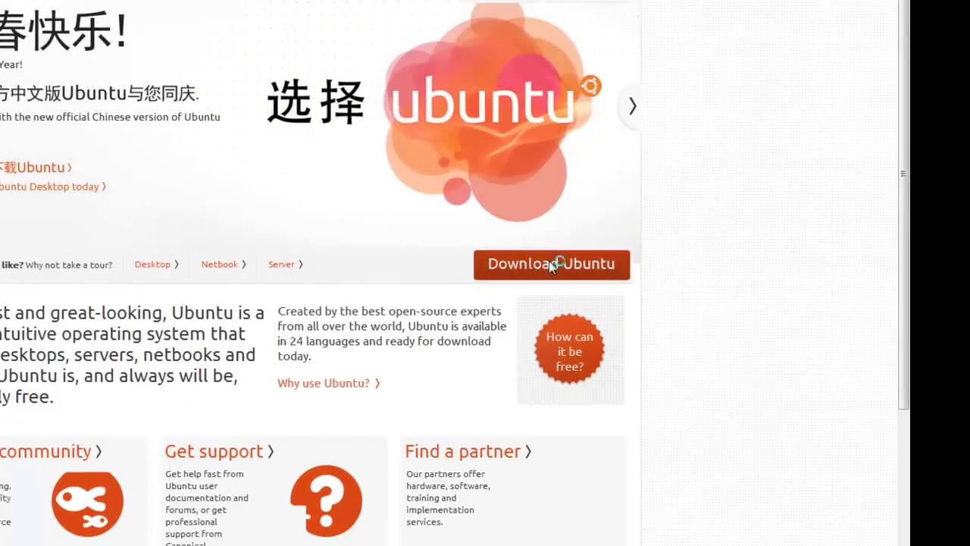
Download the ubuntu-10.10-alternate-amd64.iso.torrent file from Ubuntu's alternative downloads page
left_click(673, 268)
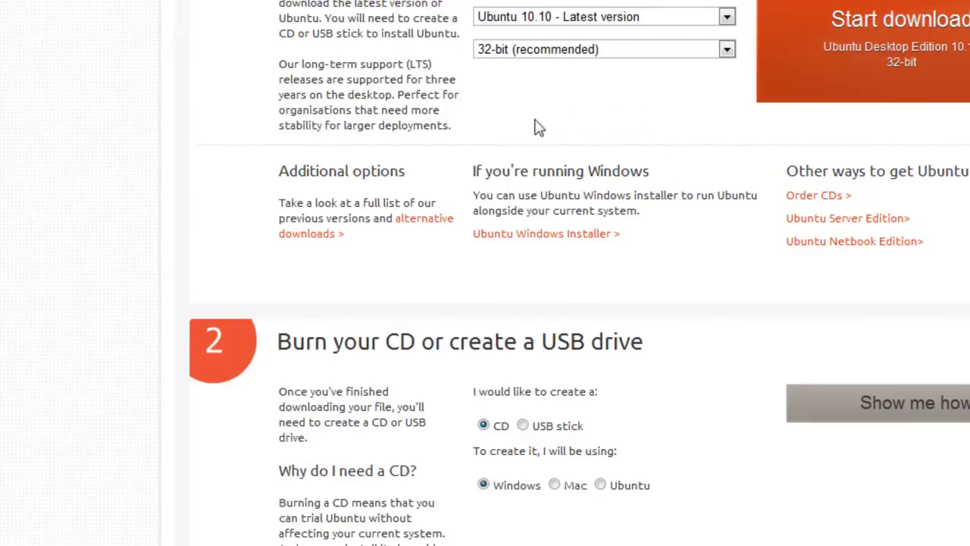
left_click(439, 221)
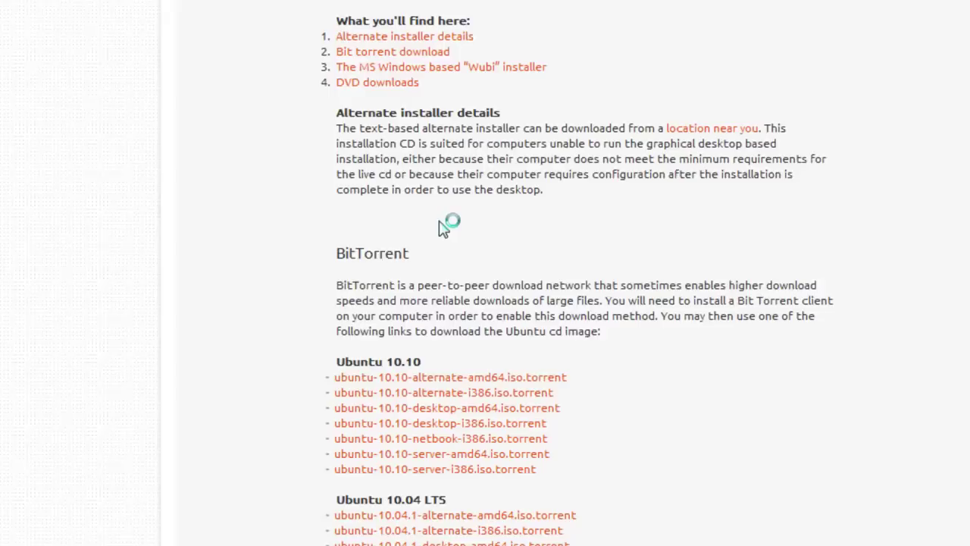
scroll(881, 158, "down", 6)
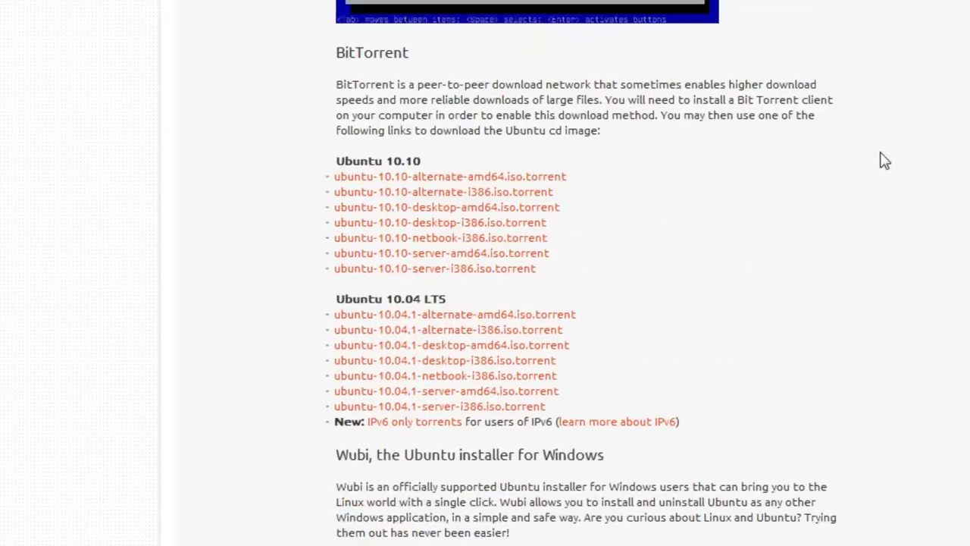
scroll(877, 251, "up", 2)
scroll(682, 227, "down", 3)
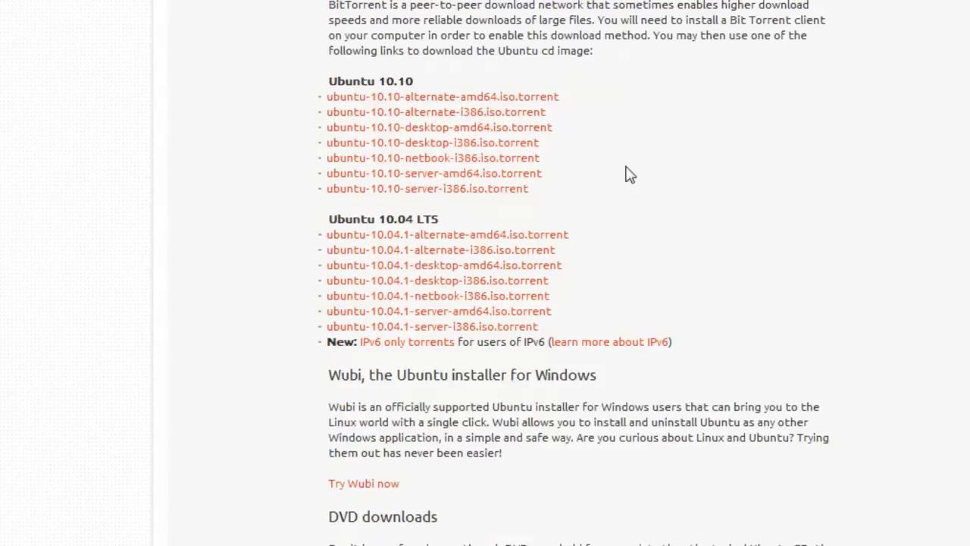
left_click(548, 102)
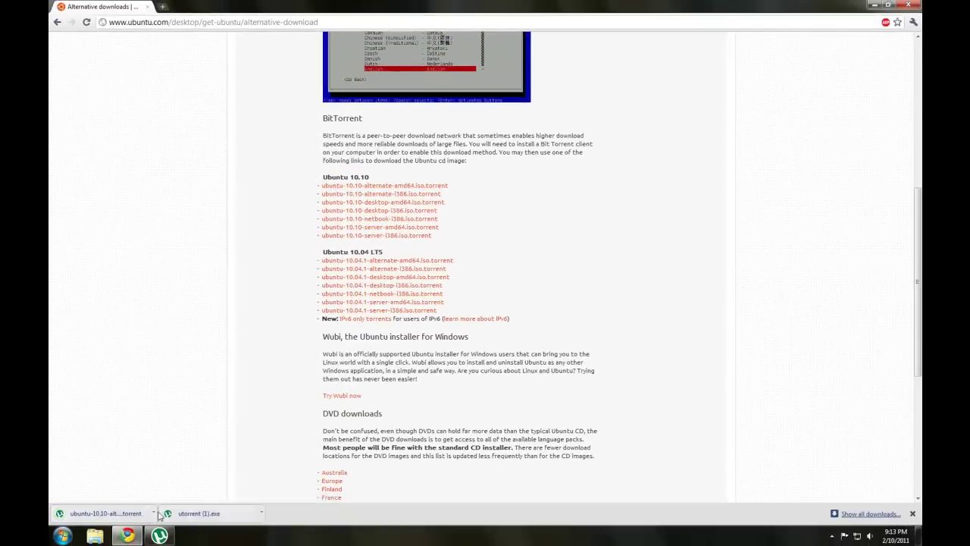
Open the ubuntu-10.10-alternate-amd64.iso torrent from the Downloads folder with µTorrent and add it with the default settings
left_click(63, 535)
left_click(200, 354)
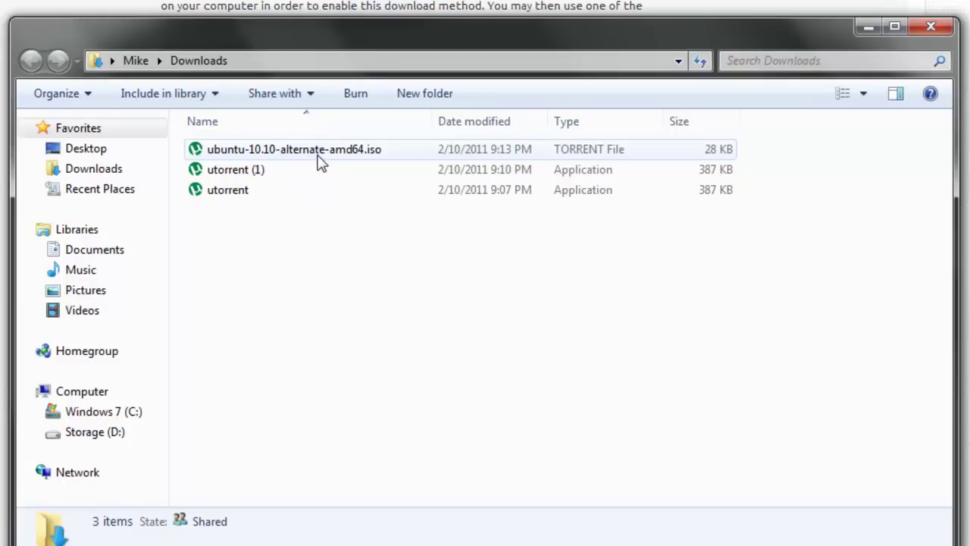
right_click(321, 162)
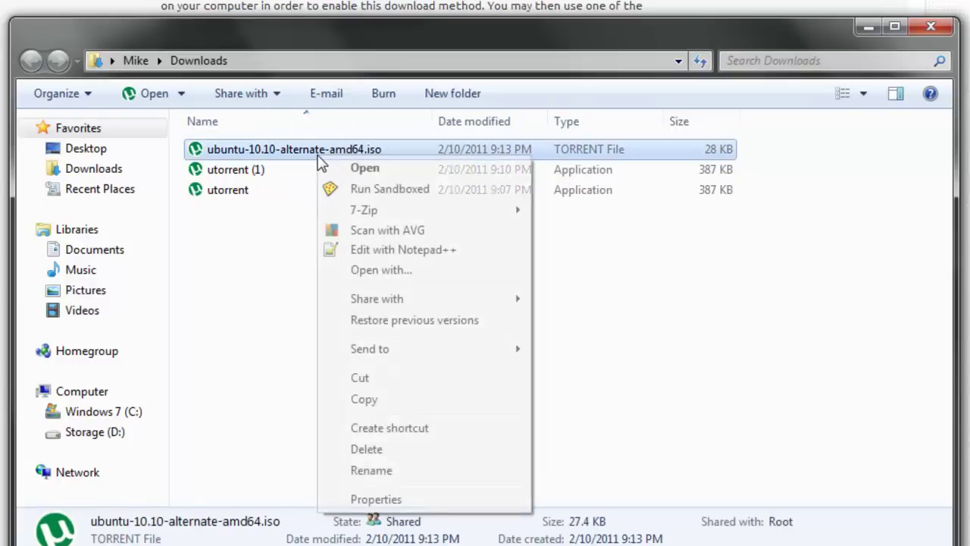
left_click(404, 270)
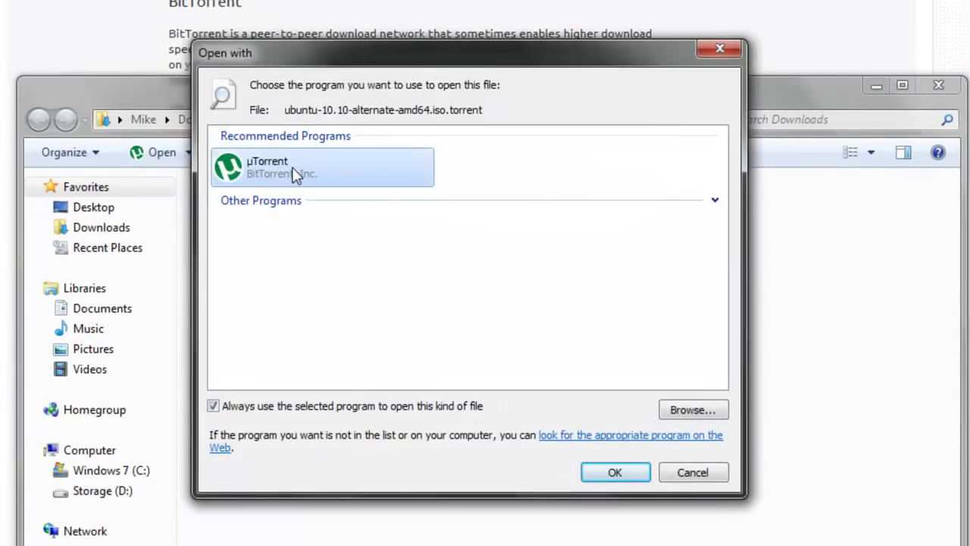
double_click(296, 175)
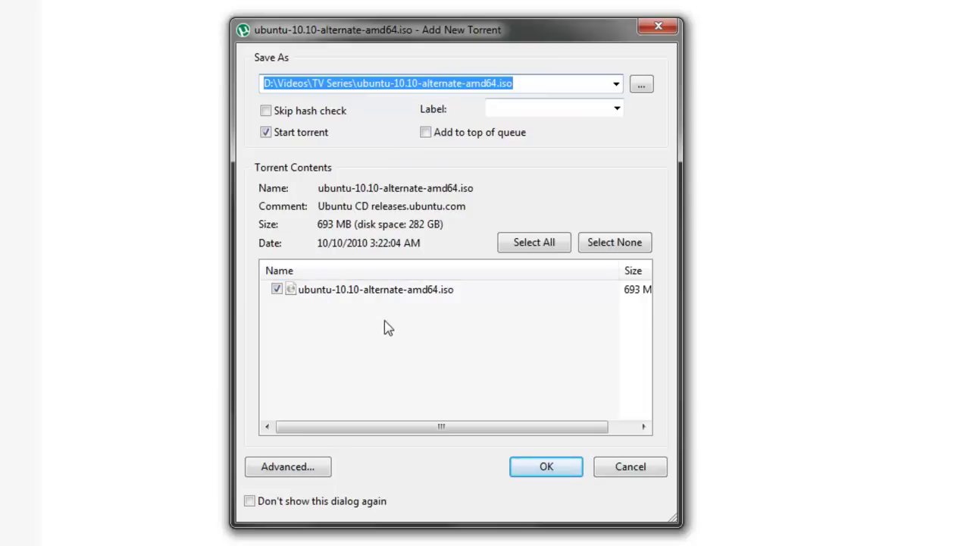
left_click(540, 469)
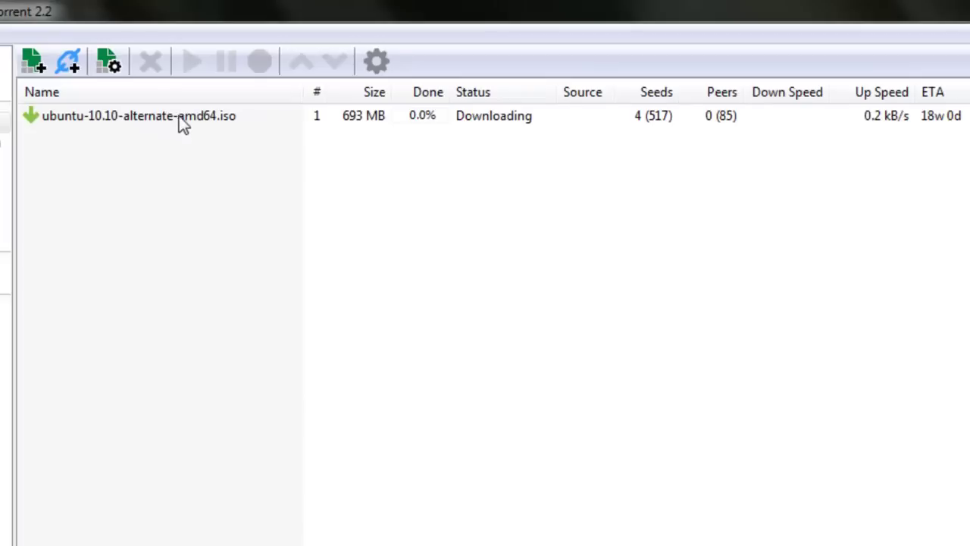
Examine the Ubuntu torrent's general transfer information and its tracker list
left_click(174, 116)
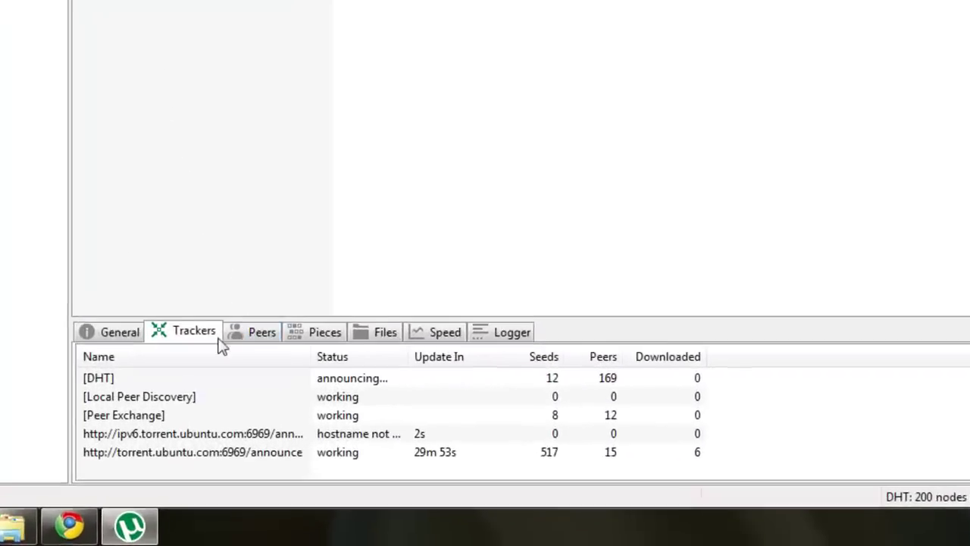
left_click(112, 332)
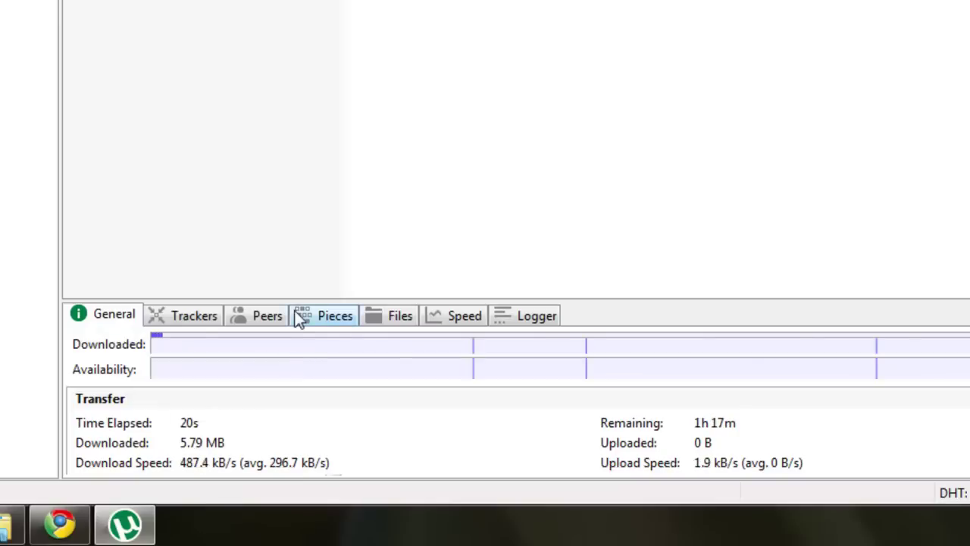
left_click(206, 316)
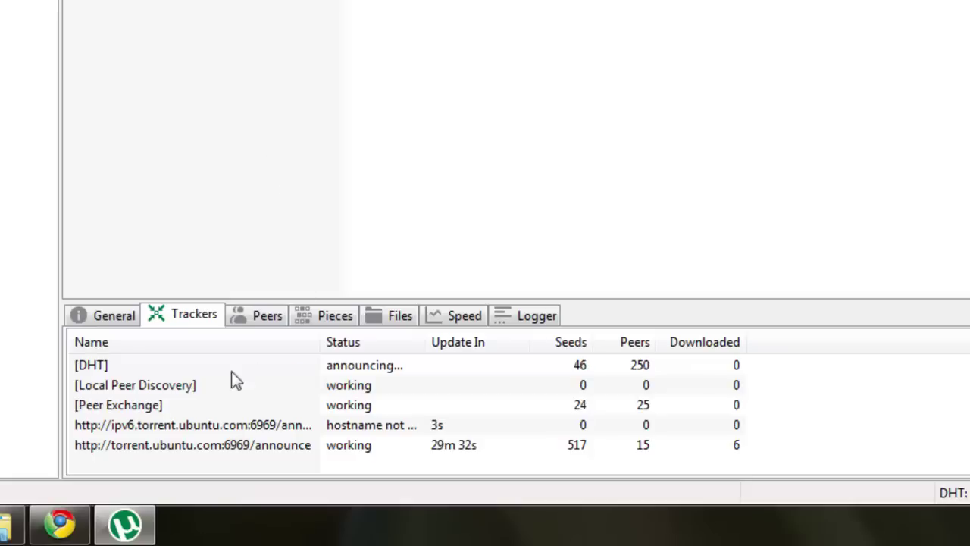
Examine the Local Peer Discovery, Peer Exchange and ipv6.torrent.ubuntu.com entries in the Ubuntu torrent's tracker list
left_click(160, 386)
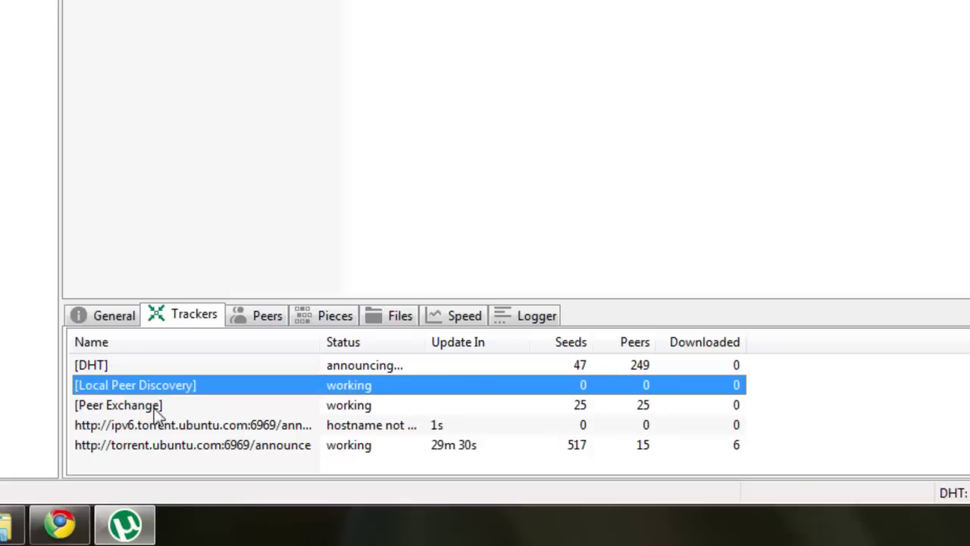
left_click(154, 411)
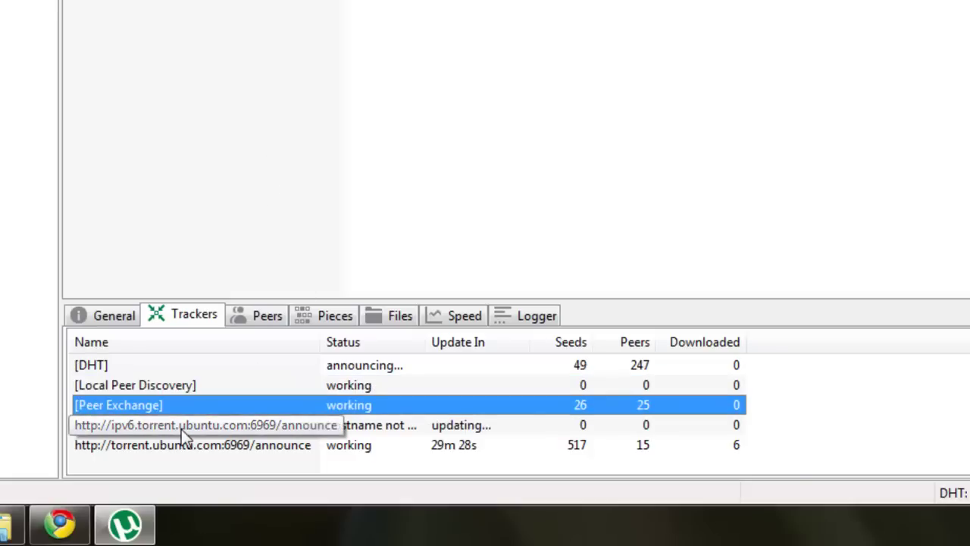
left_click(181, 426)
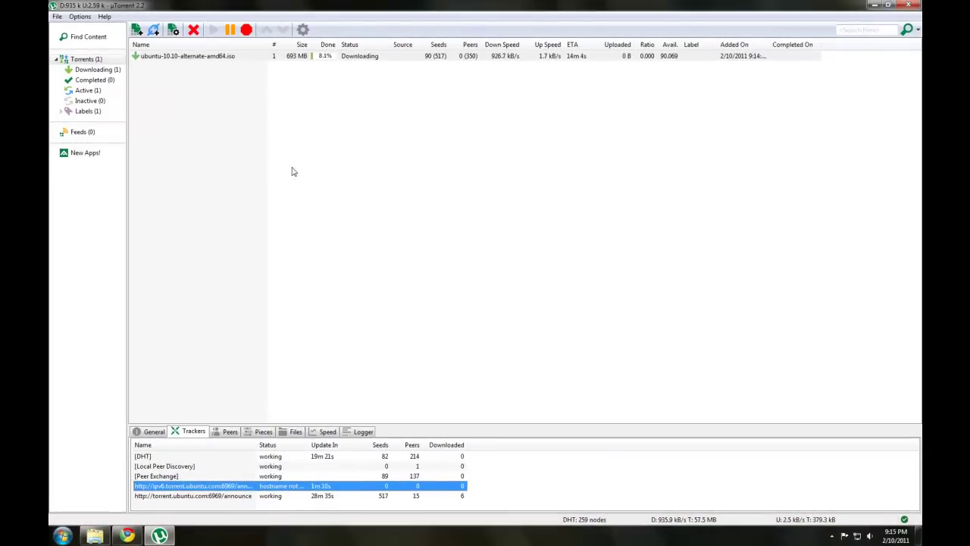
Remove the ubuntu-10.10-alternate-amd64.iso torrent together with its .torrent file and all downloaded data
right_click(218, 56)
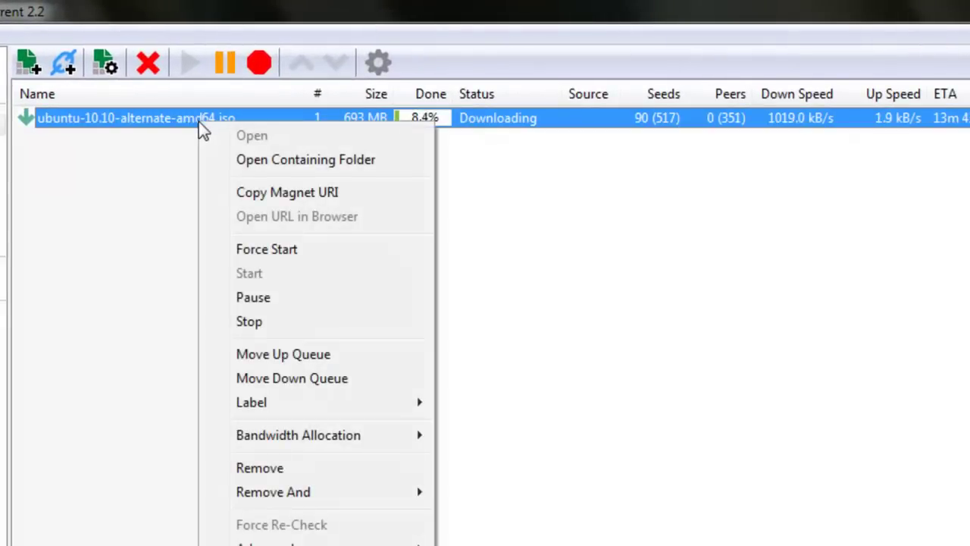
mouse_move(265, 493)
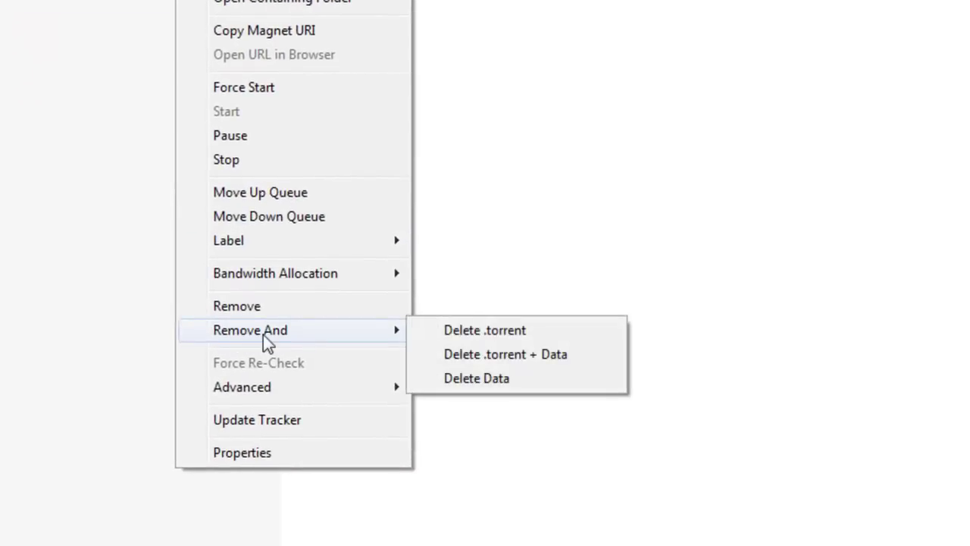
left_click(524, 354)
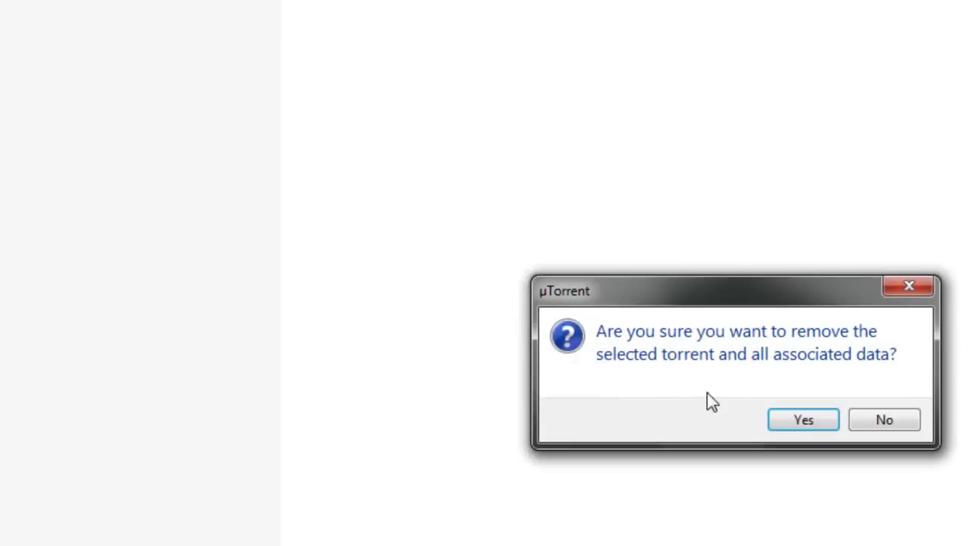
left_click(785, 420)
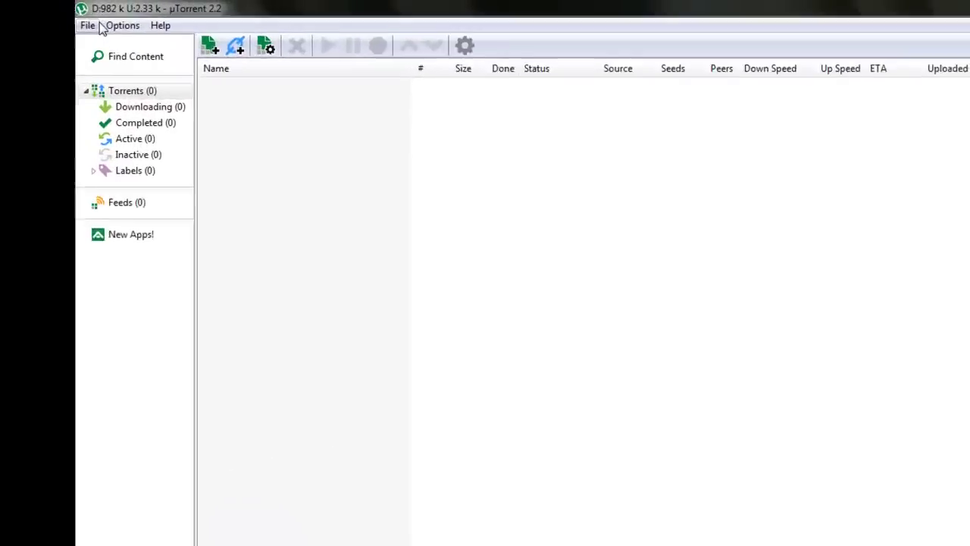
Exit µTorrent completely, and close the Downloads folder and the browser to return to the desktop
left_click(92, 26)
left_click(123, 116)
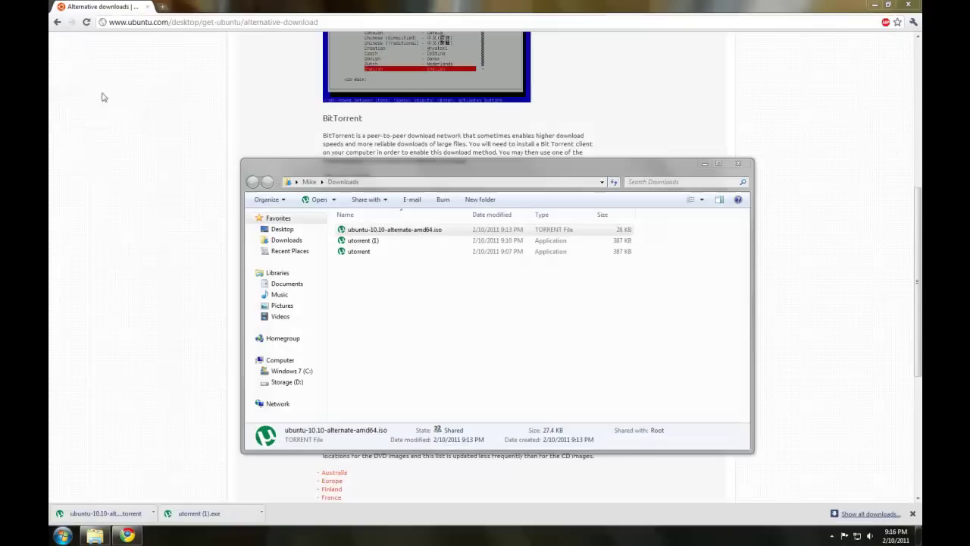
left_click(737, 163)
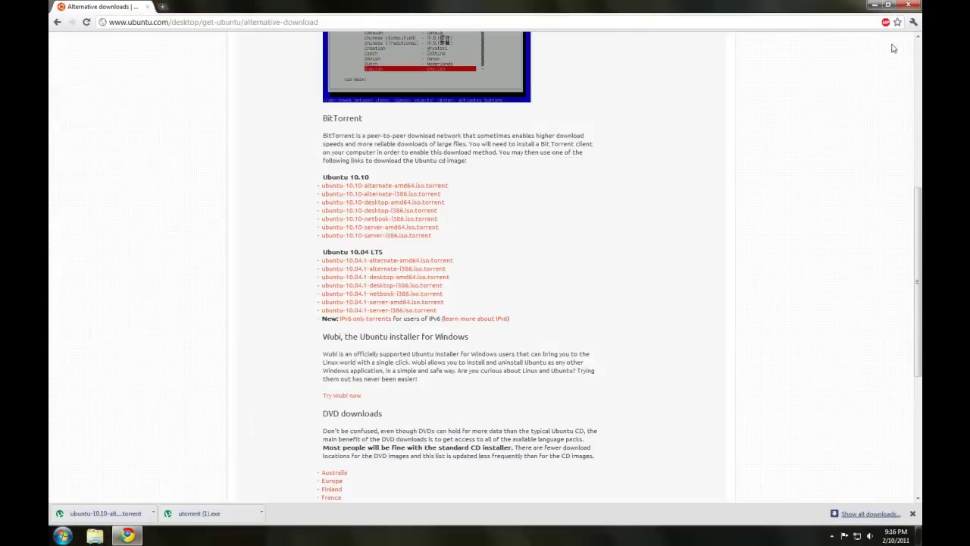
left_click(910, 6)
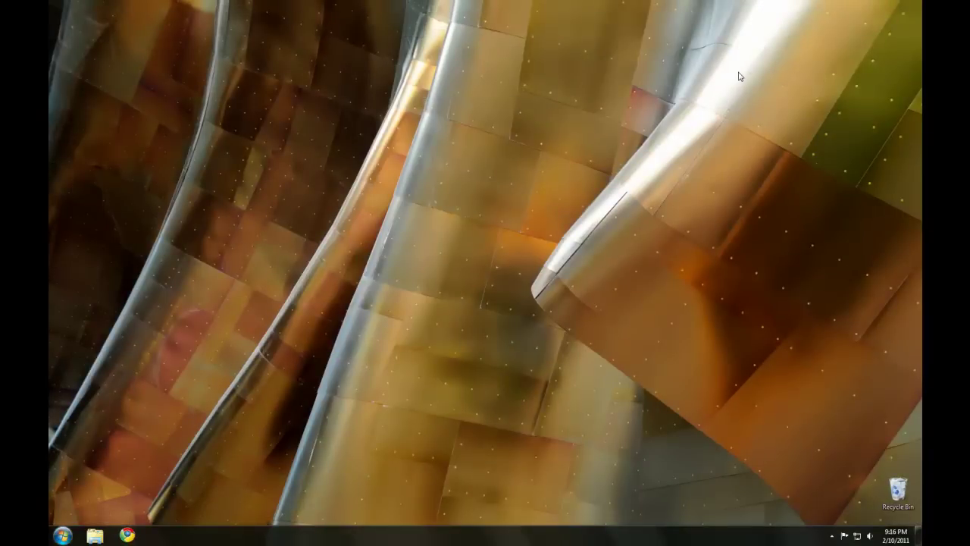